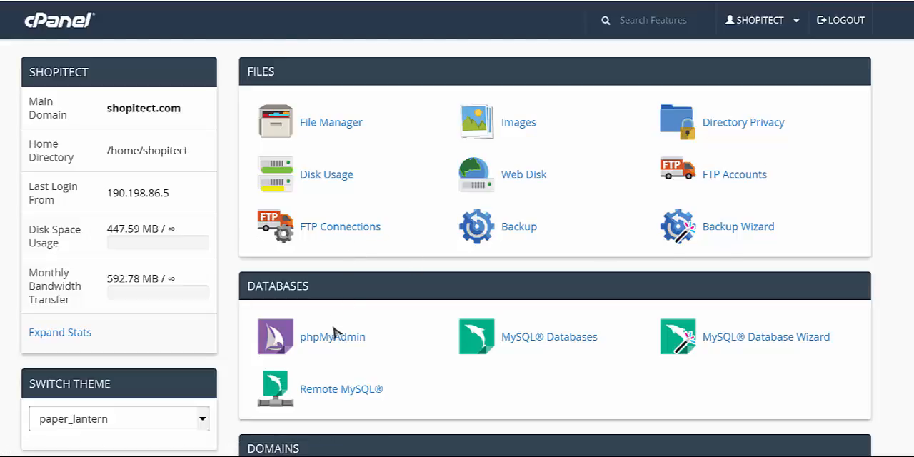
# Create a new MySQL database named demomx under the shopitec_ prefix and return to the database overview.
pyautogui.scroll(-1, 354, 327)
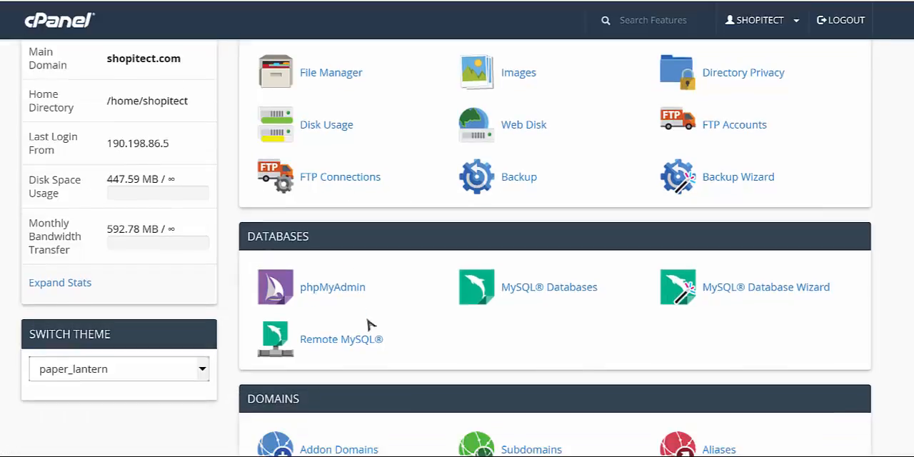
pyautogui.click(561, 287)
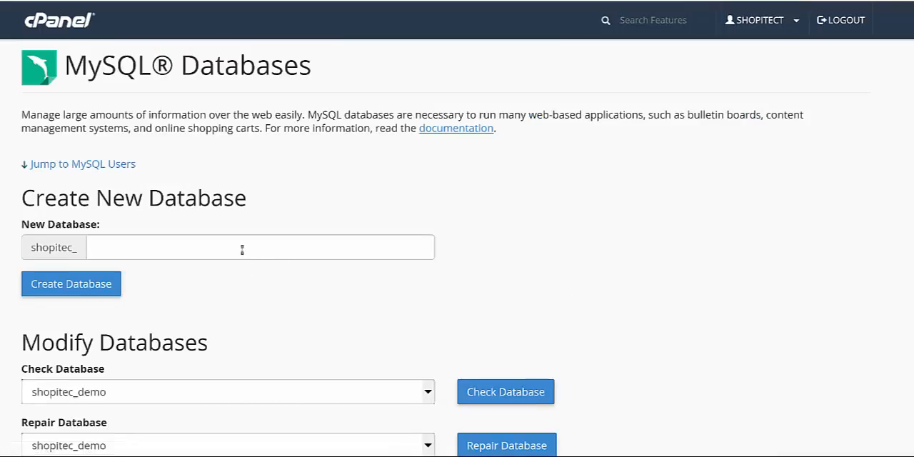
pyautogui.click(242, 249)
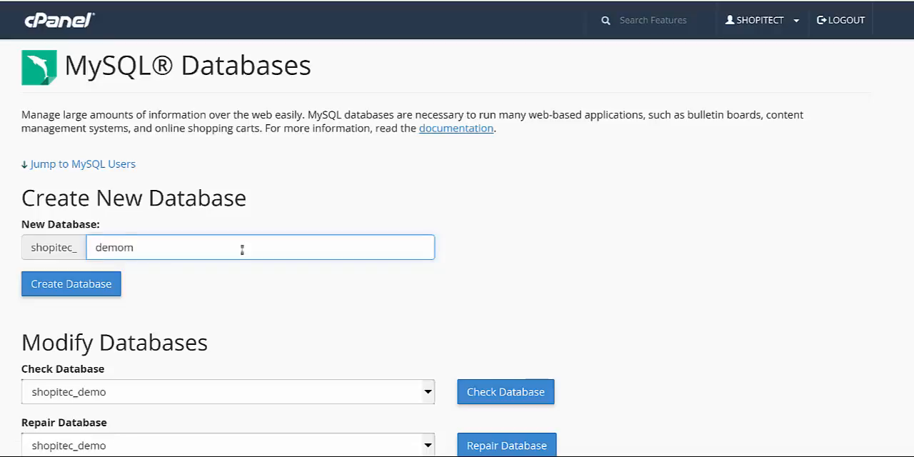
pyautogui.scroll(-1, 250, 235)
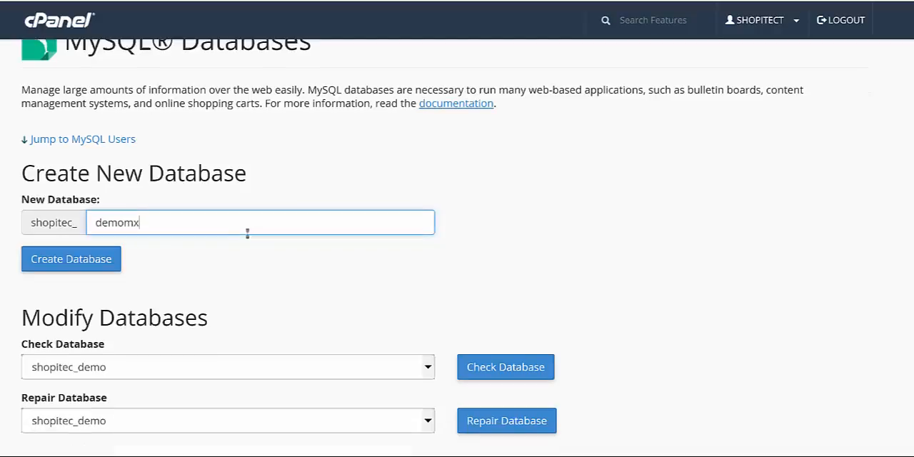
pyautogui.moveTo(157, 222); pyautogui.dragTo(89, 222)
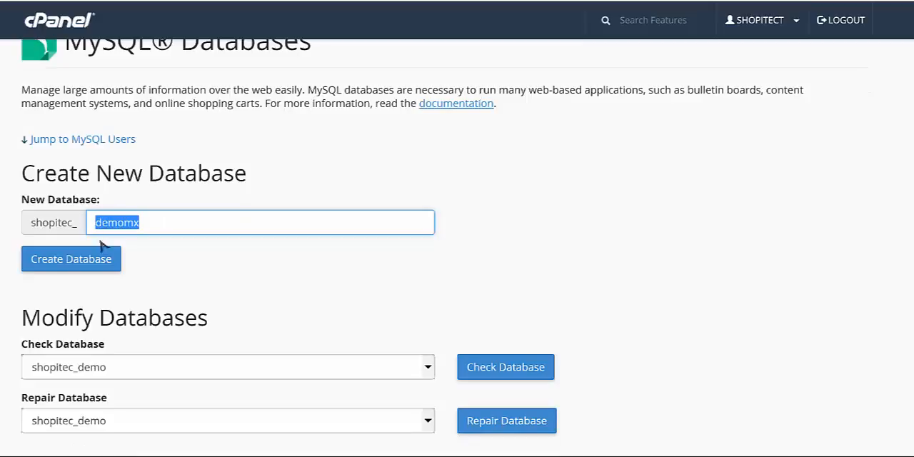
pyautogui.click(102, 256)
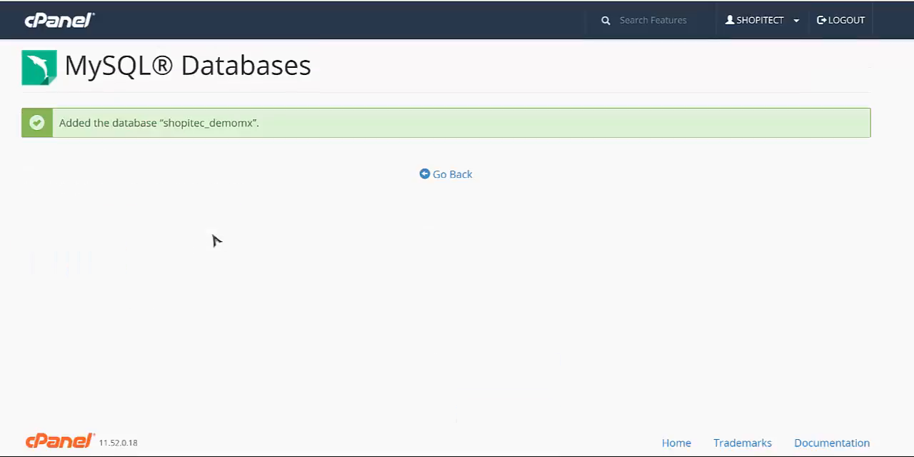
pyautogui.click(442, 187)
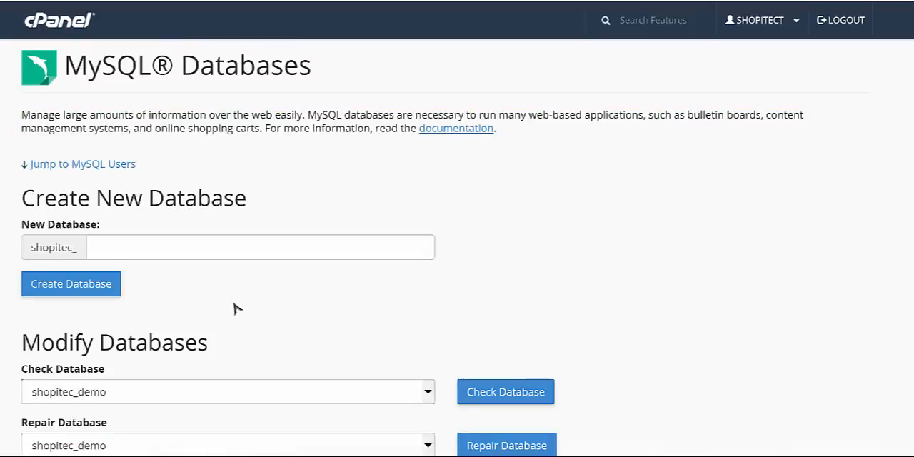
# Enter demomx as the username for the new MySQL user.
pyautogui.scroll(-2, 220, 283)
pyautogui.scroll(-5, 220, 279)
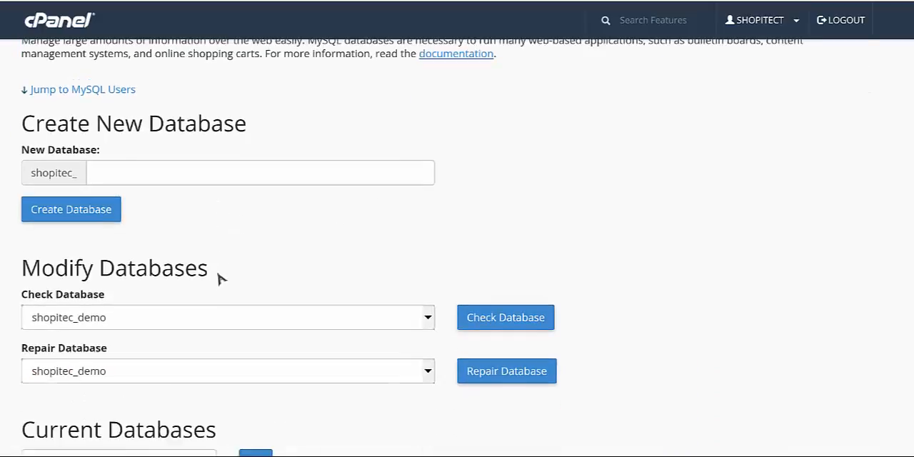
pyautogui.scroll(-6, 220, 275)
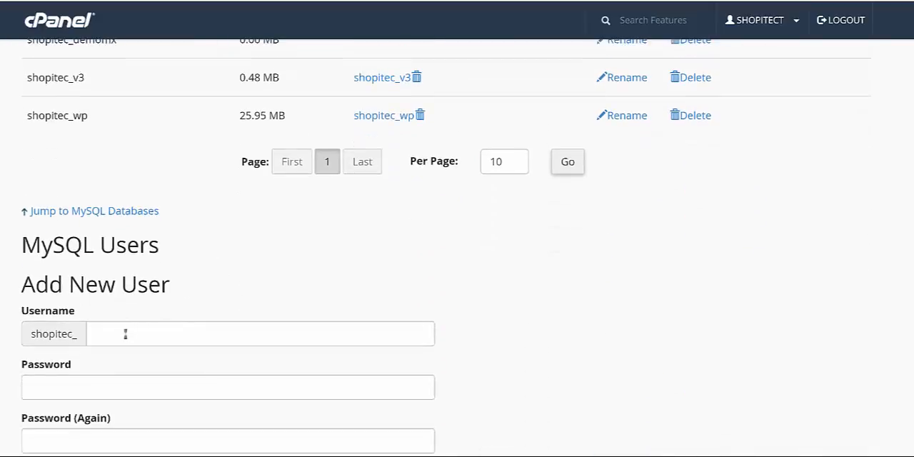
pyautogui.click(125, 333)
pyautogui.write('demo')
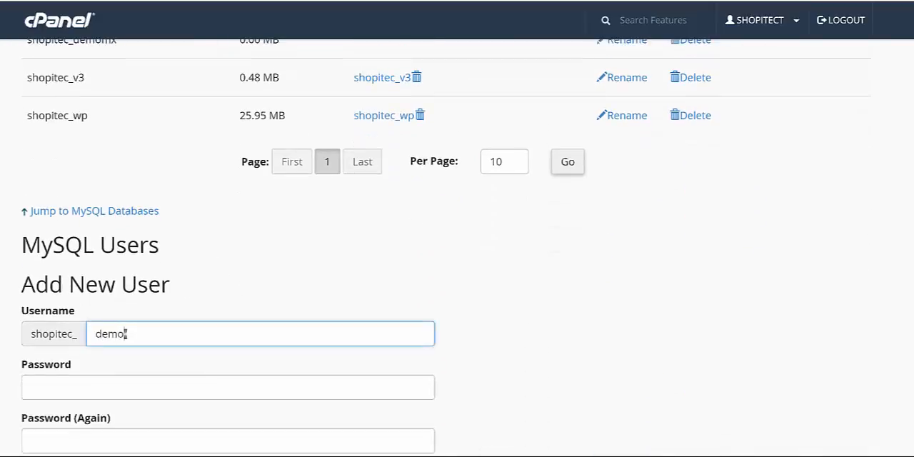
pyautogui.write('mx')
pyautogui.scroll(-1, 464, 312)
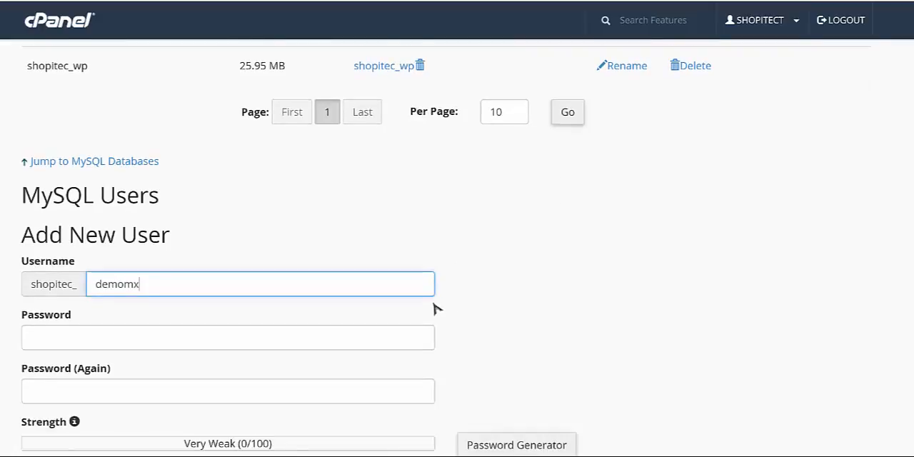
# Fill both password fields with a generated password and create the MySQL user.
pyautogui.scroll(-2, 435, 308)
pyautogui.scroll(-1, 378, 320)
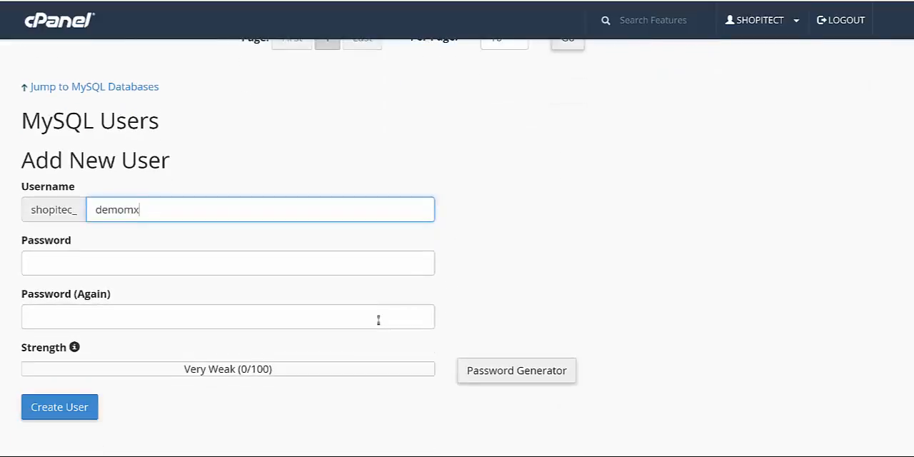
pyautogui.click(499, 381)
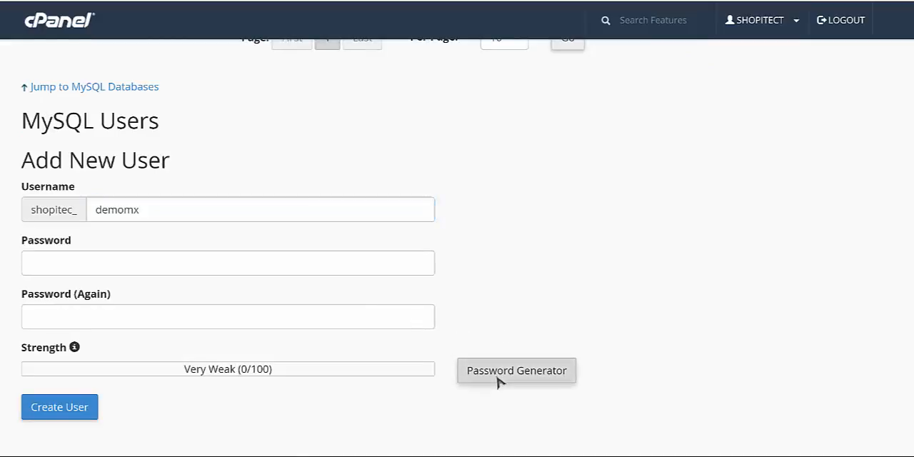
pyautogui.moveTo(406, 177); pyautogui.dragTo(323, 179)
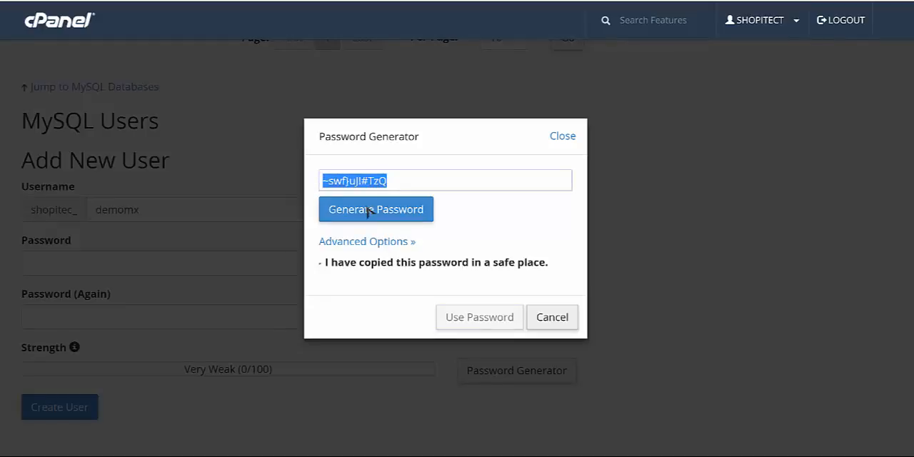
pyautogui.click(432, 263)
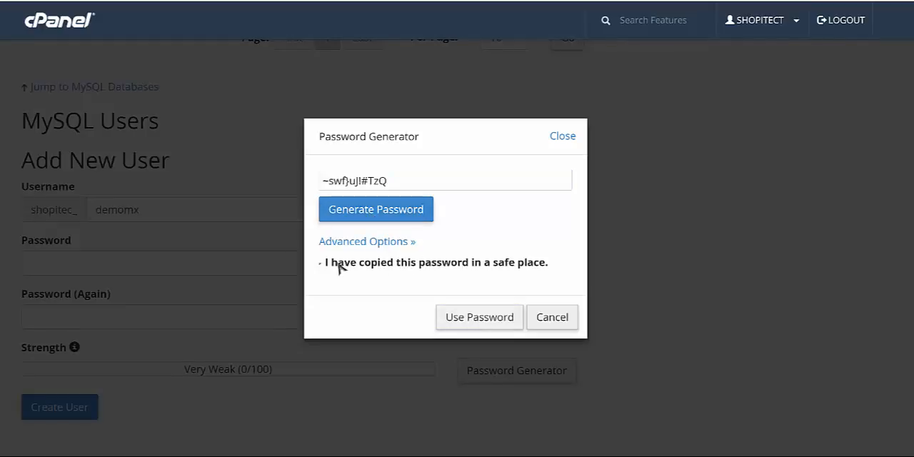
pyautogui.click(463, 321)
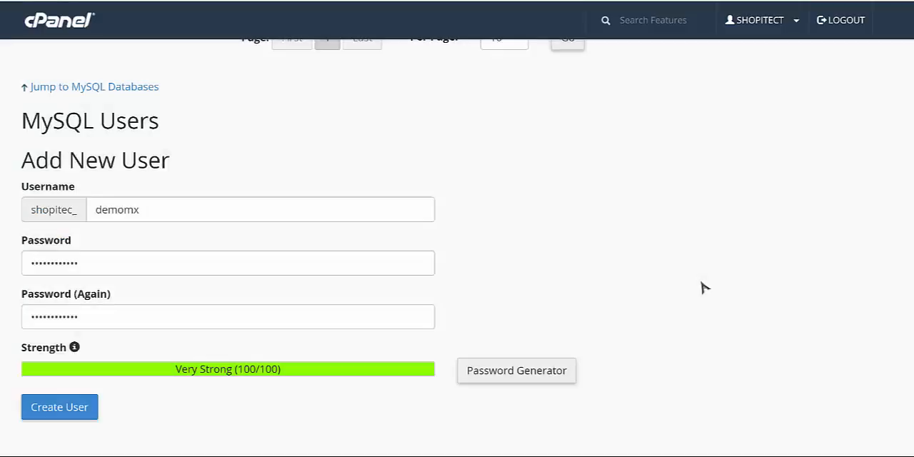
pyautogui.click(82, 415)
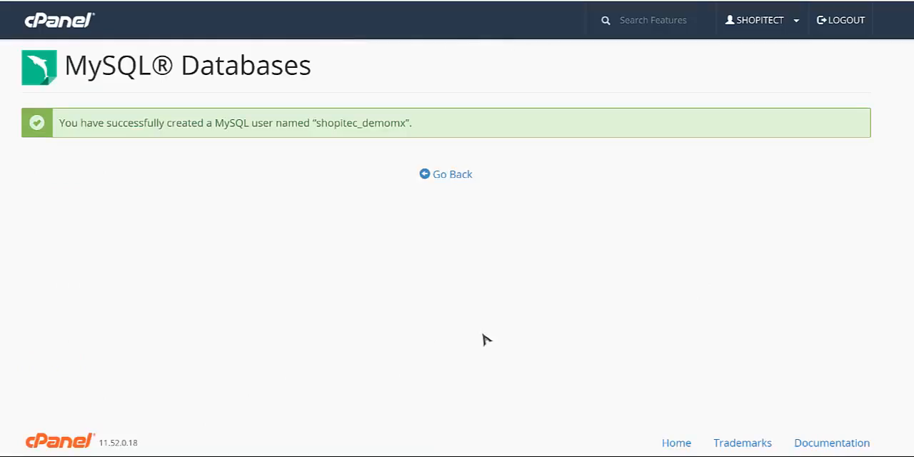
pyautogui.click(456, 179)
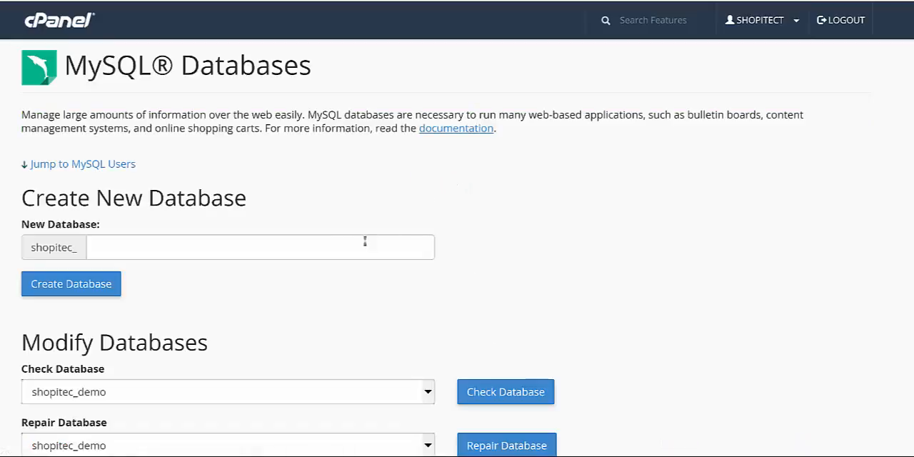
# Add user shopitec_demomx to the database shopitec_demomx and grant it all privileges.
pyautogui.scroll(-5, 259, 275)
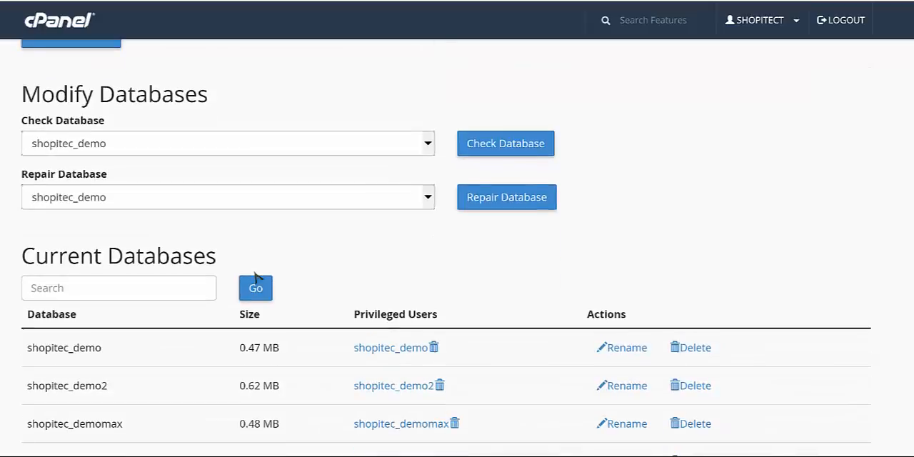
pyautogui.scroll(-6, 257, 277)
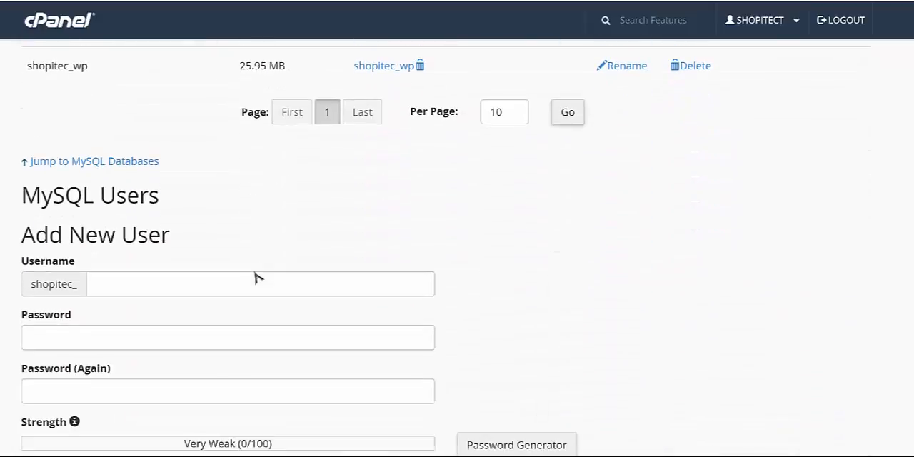
pyautogui.scroll(-3, 257, 277)
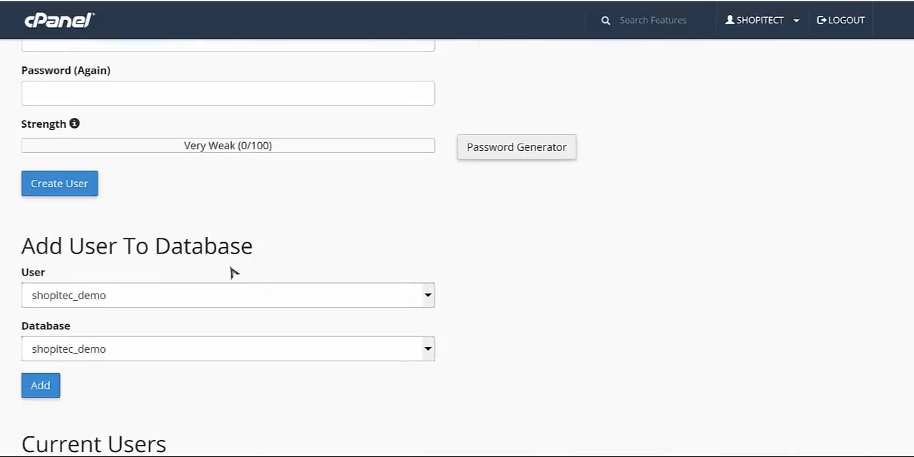
pyautogui.click(148, 305)
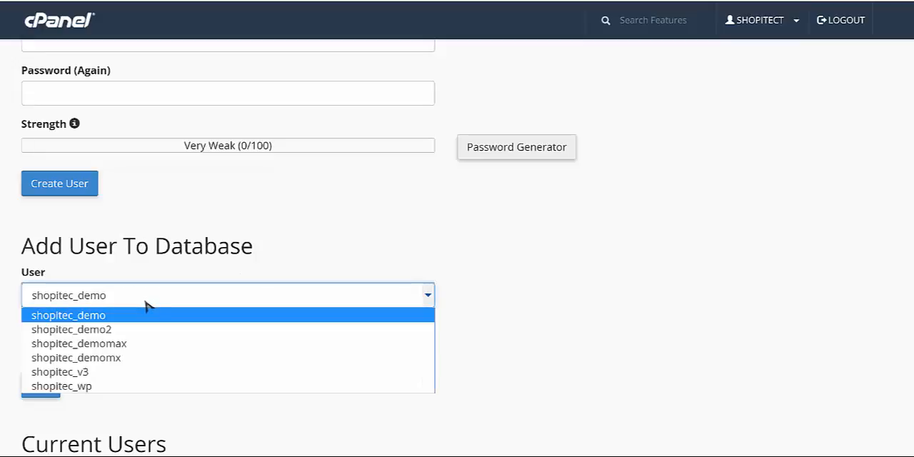
pyautogui.click(131, 357)
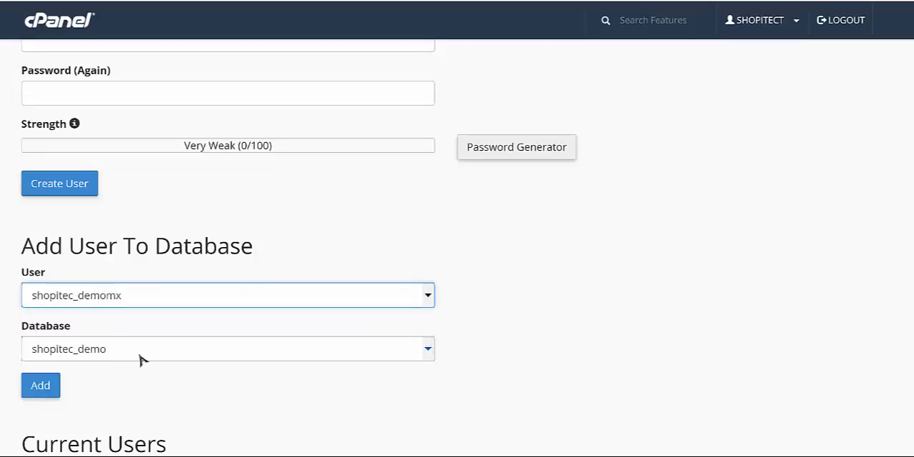
pyautogui.click(145, 352)
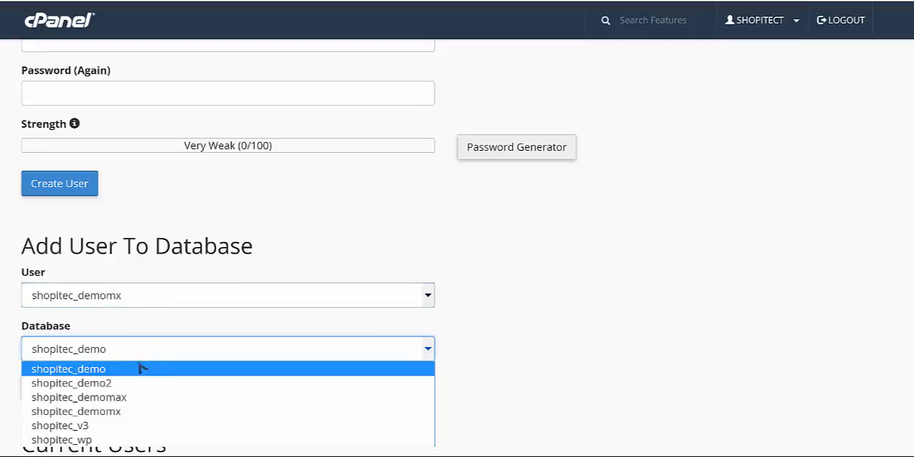
pyautogui.click(131, 411)
pyautogui.scroll(-1, 540, 343)
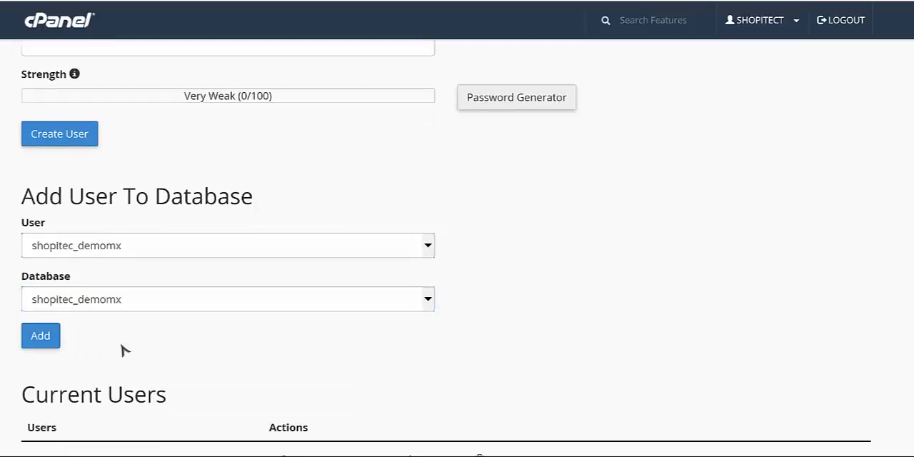
pyautogui.click(58, 343)
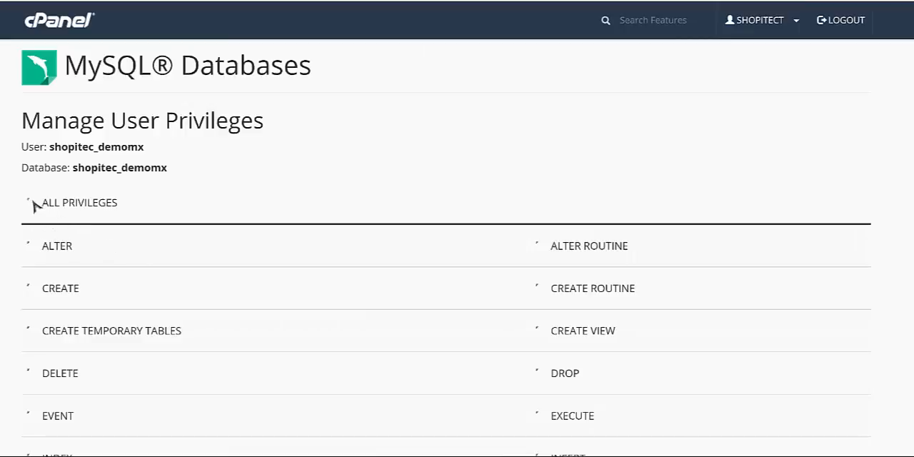
pyautogui.scroll(-5, 398, 247)
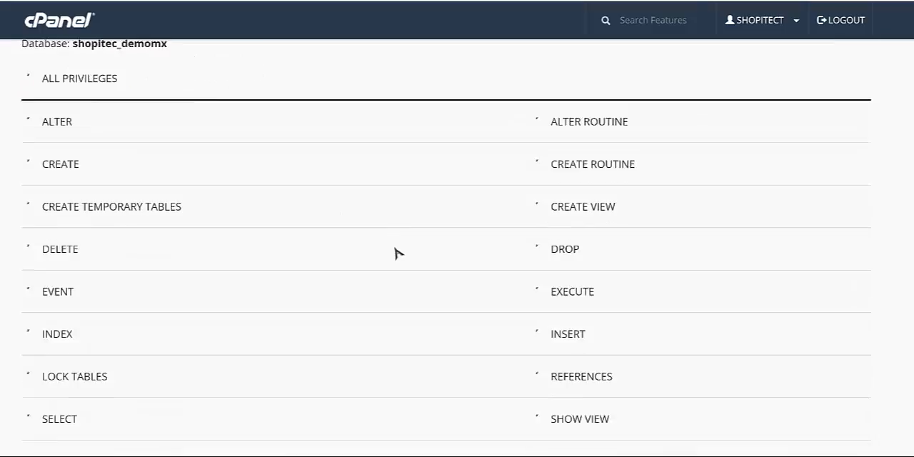
pyautogui.click(92, 347)
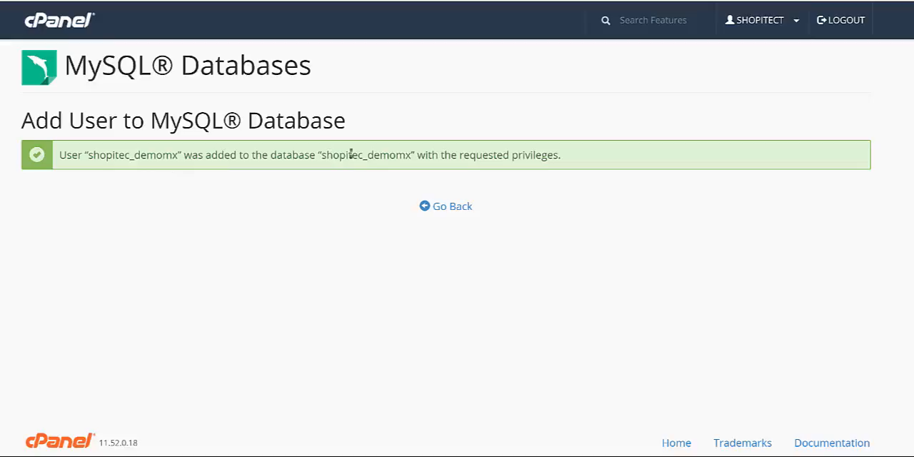
# Highlight the database name and the username in the confirmation message.
pyautogui.moveTo(411, 154); pyautogui.dragTo(324, 155)
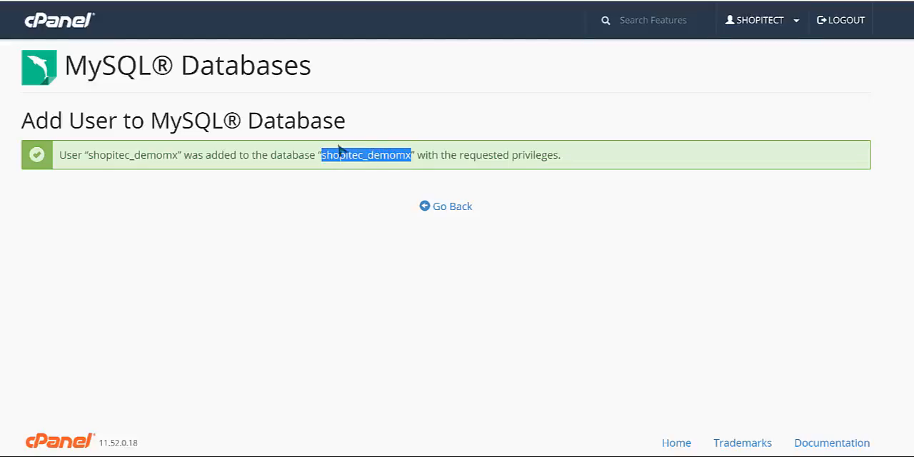
pyautogui.moveTo(178, 155); pyautogui.dragTo(85, 156)
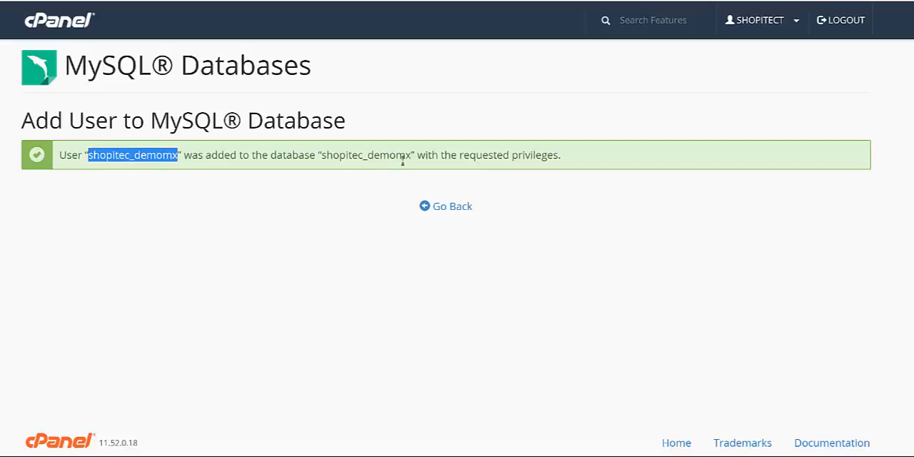
pyautogui.moveTo(411, 155); pyautogui.dragTo(326, 155)
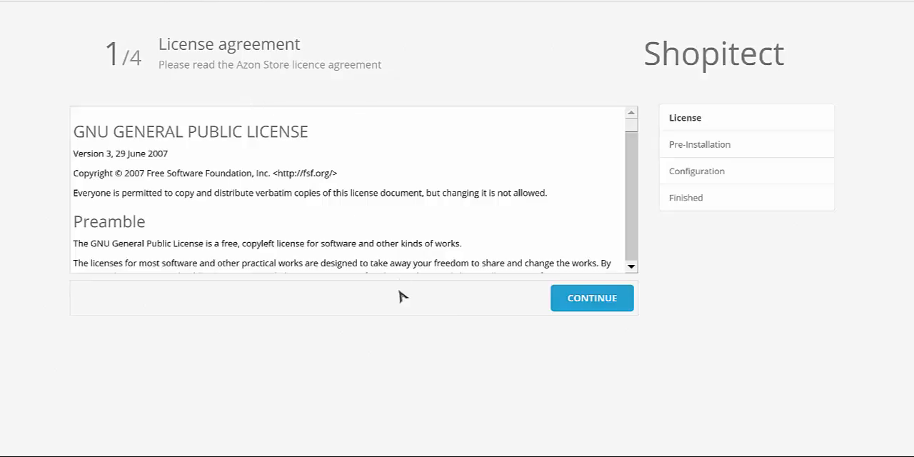
# Accept the license agreement and check the server's PHP settings, extensions, and file and directory permissions against the requirements.
pyautogui.click(602, 309)
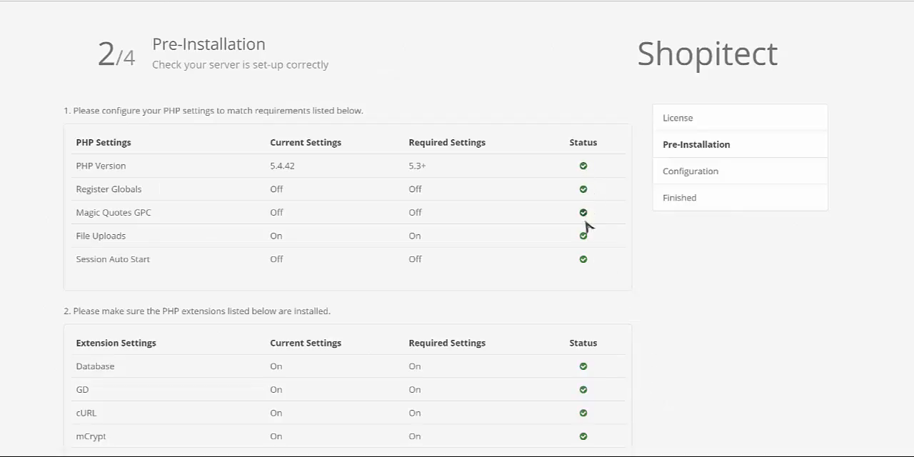
pyautogui.scroll(-1, 583, 271)
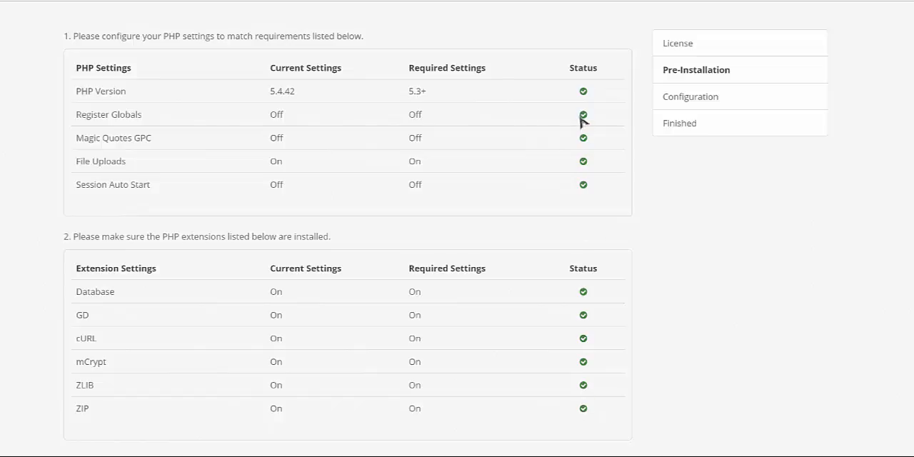
pyautogui.scroll(-1, 634, 258)
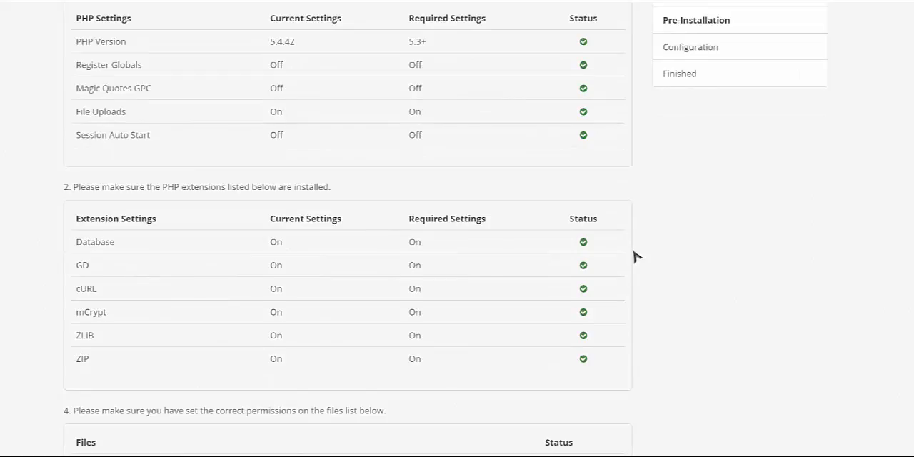
pyautogui.scroll(-4, 634, 258)
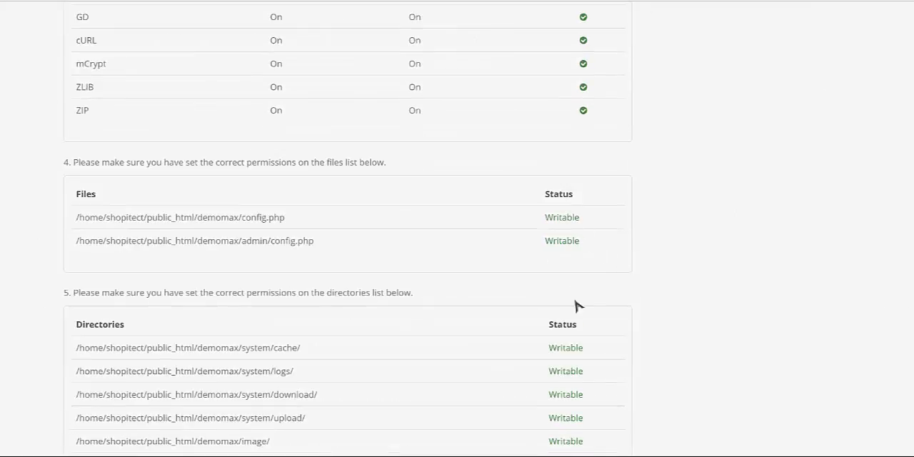
pyautogui.scroll(-2, 574, 360)
pyautogui.scroll(4, 601, 206)
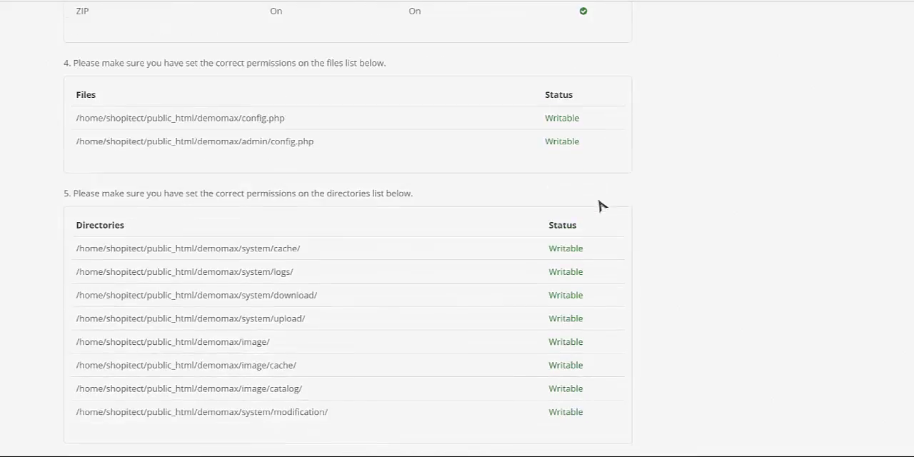
pyautogui.scroll(3, 598, 206)
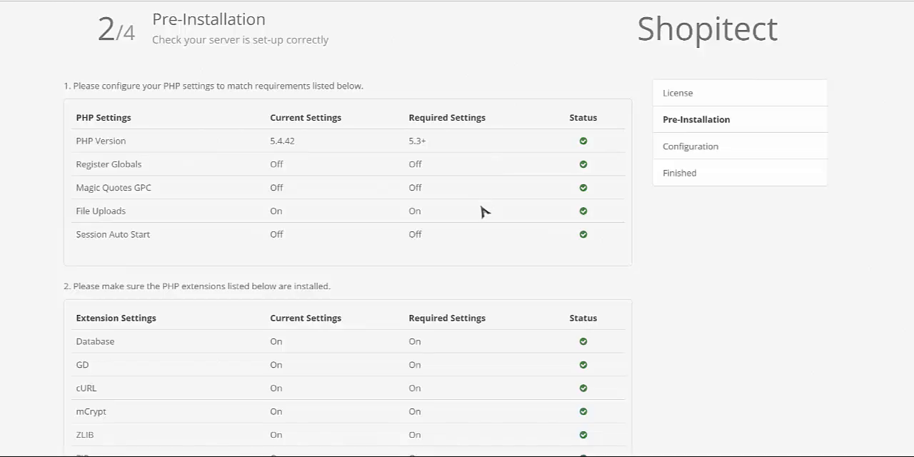
pyautogui.scroll(-1, 618, 254)
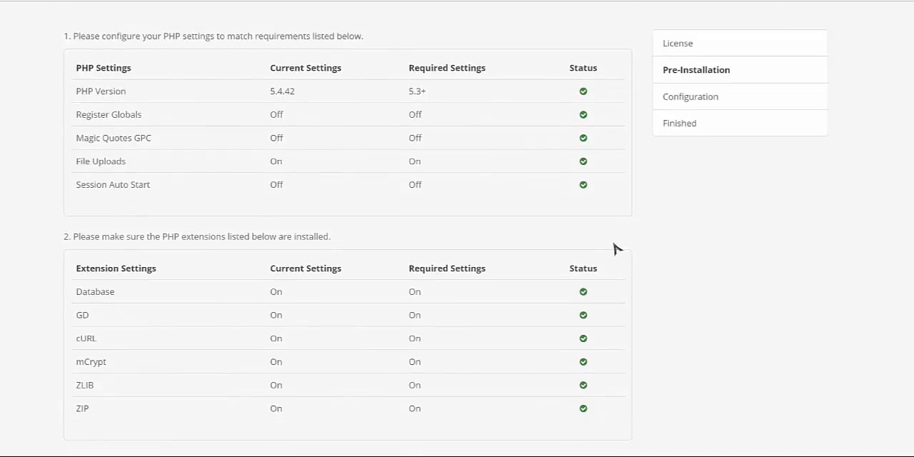
pyautogui.scroll(-4, 614, 248)
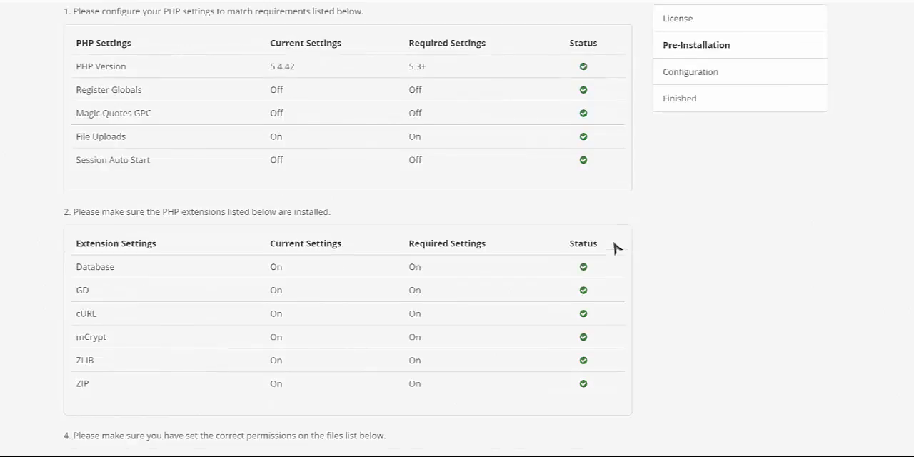
pyautogui.scroll(-4, 614, 248)
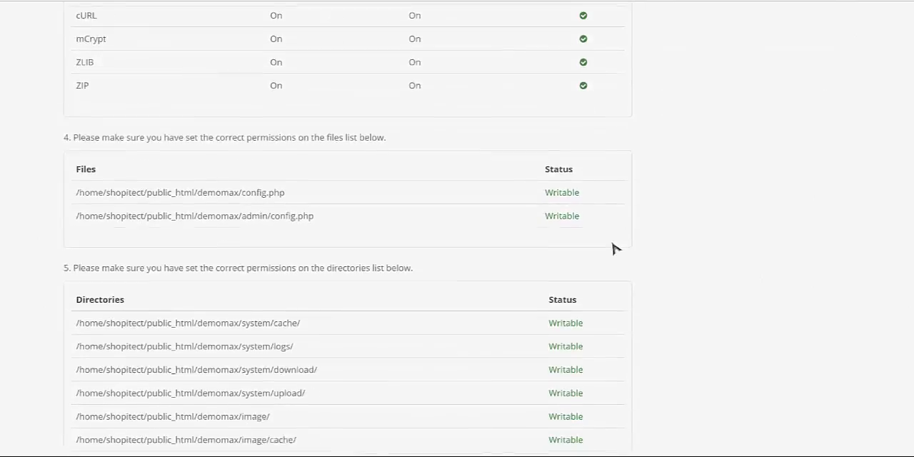
# Proceed to the configuration stage and enter shopitec_demomx as the database username.
pyautogui.click(587, 404)
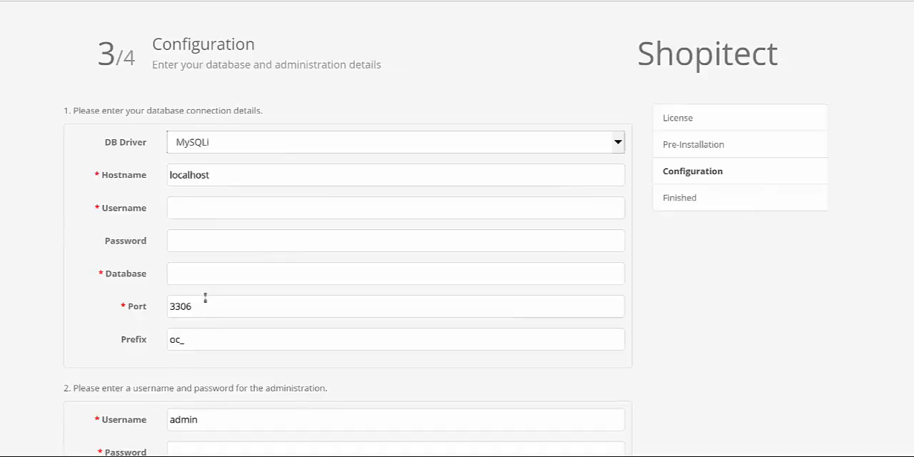
pyautogui.click(183, 207)
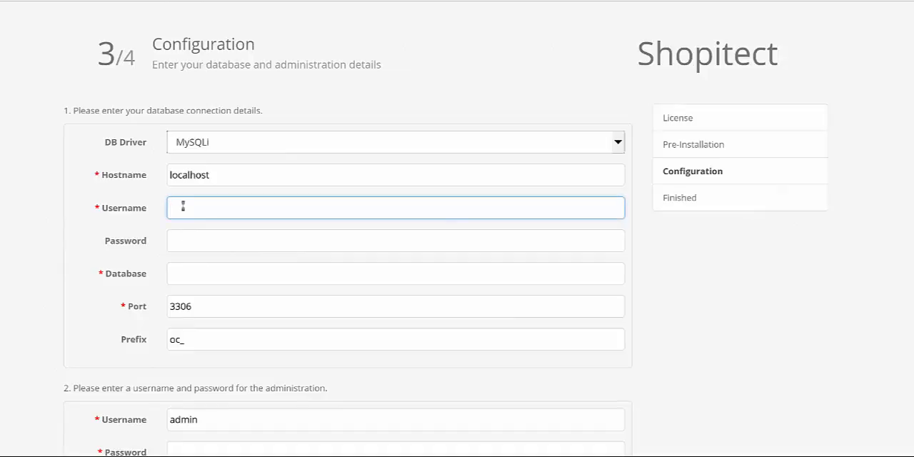
pyautogui.write('shopitec_demomx')
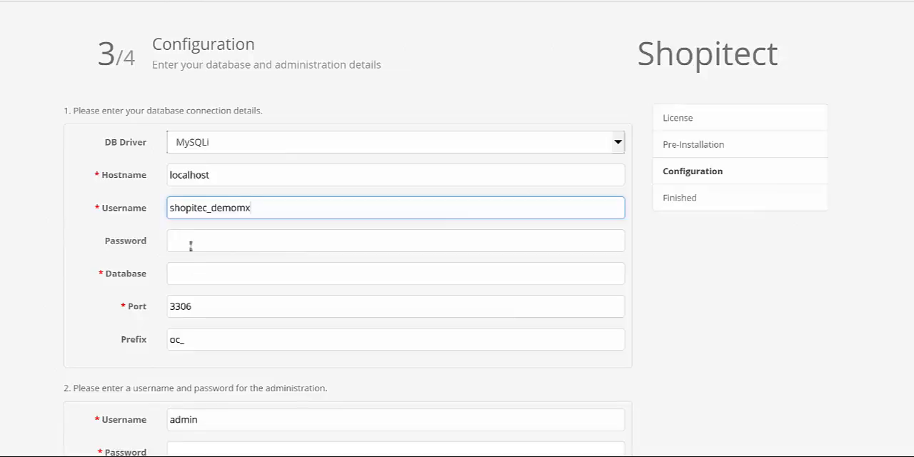
# Set the database name to shopitec_demomx and paste the database user's password.
pyautogui.click(190, 269)
pyautogui.write('sho')
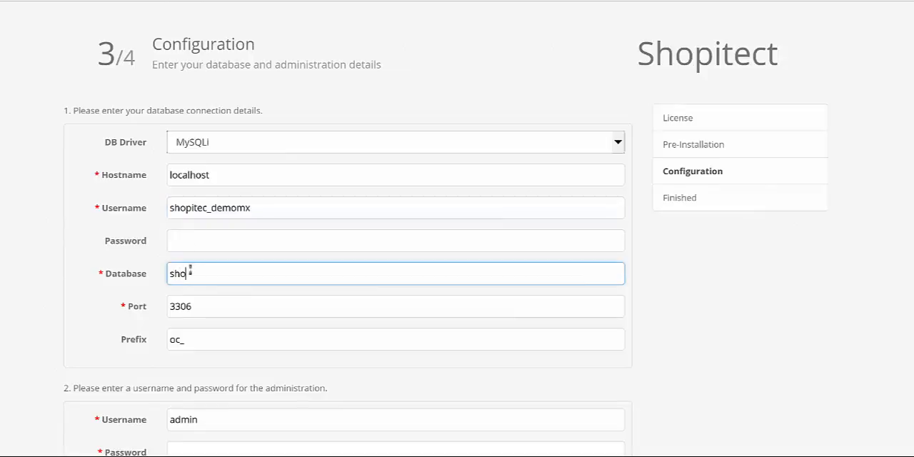
pyautogui.write('pitec_demomx')
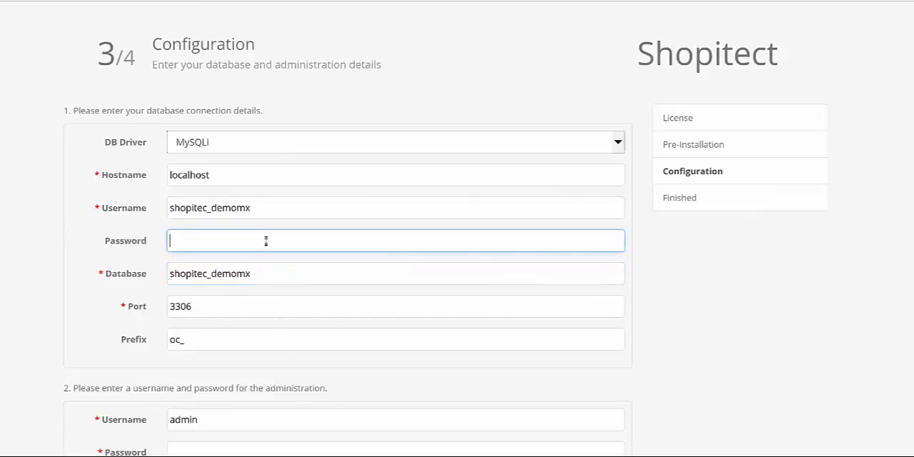
pyautogui.hotkey('ctrl', 'v')
# Enter the administrator's password and e-mail address for the admin account and submit the configuration.
pyautogui.scroll(-1, 259, 243)
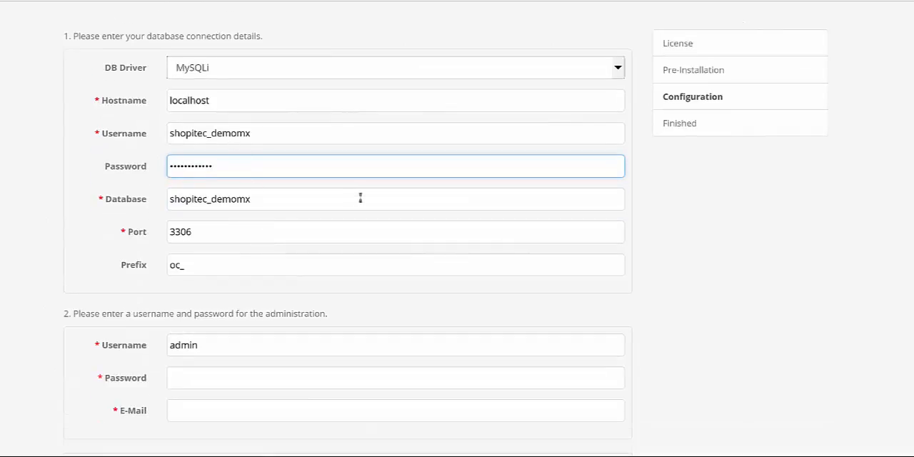
pyautogui.scroll(-1, 360, 200)
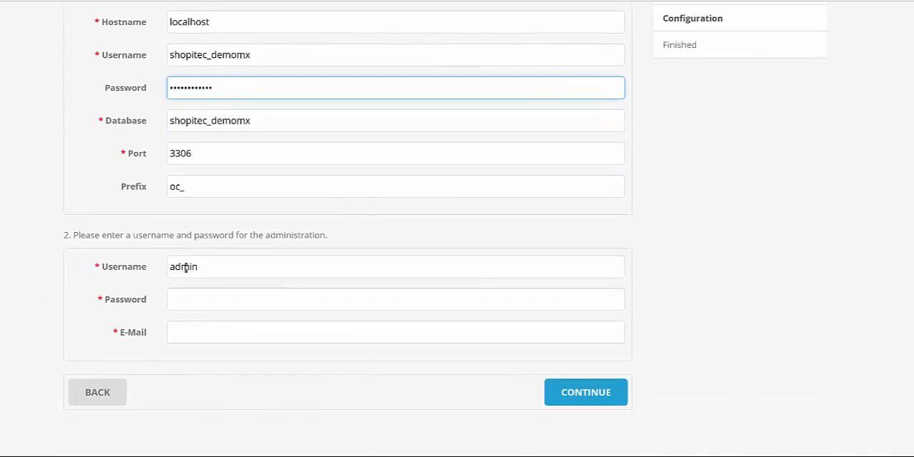
pyautogui.click(195, 298)
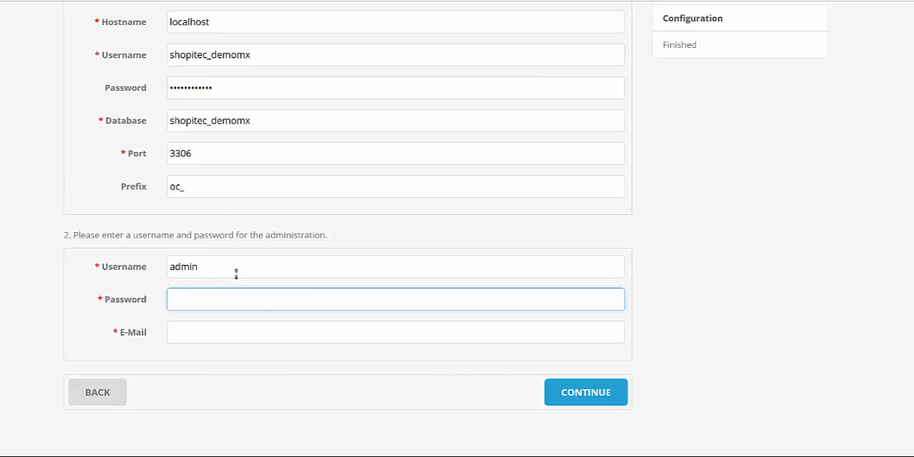
pyautogui.write('abc123')
pyautogui.click(200, 335)
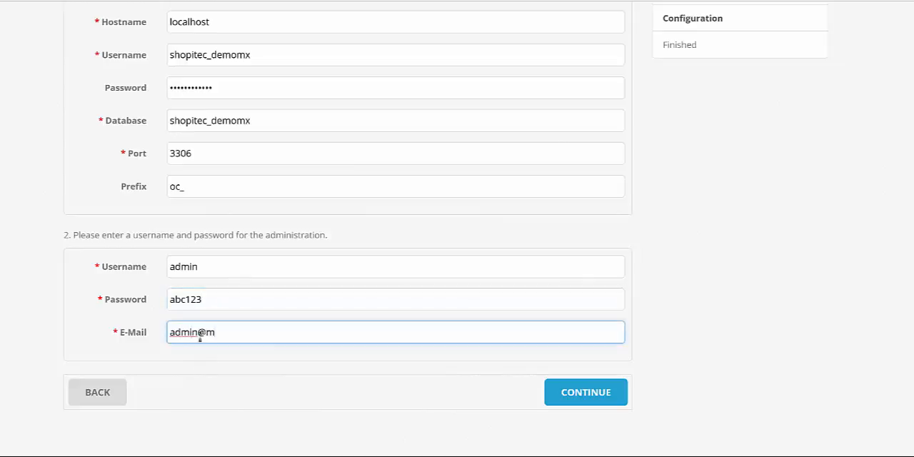
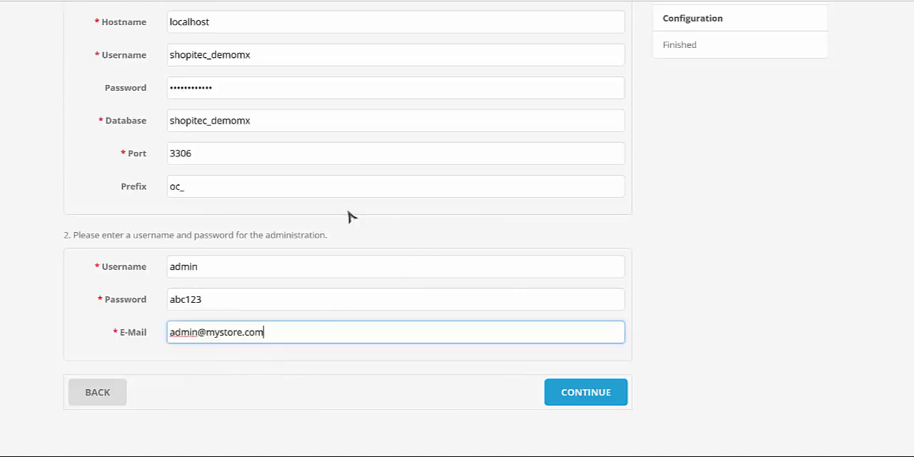
pyautogui.click(585, 393)
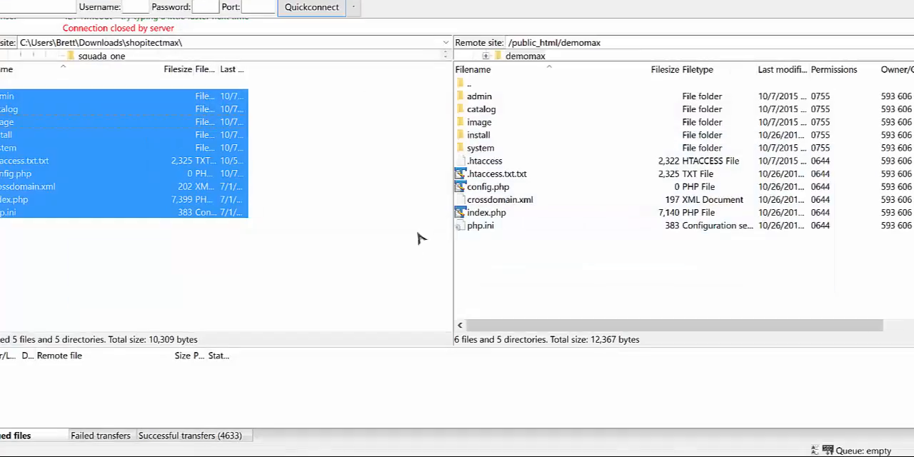
# In FileZilla, delete the install folder from /public_html/demomax on the server, and return to the installer in the browser.
pyautogui.click(491, 138)
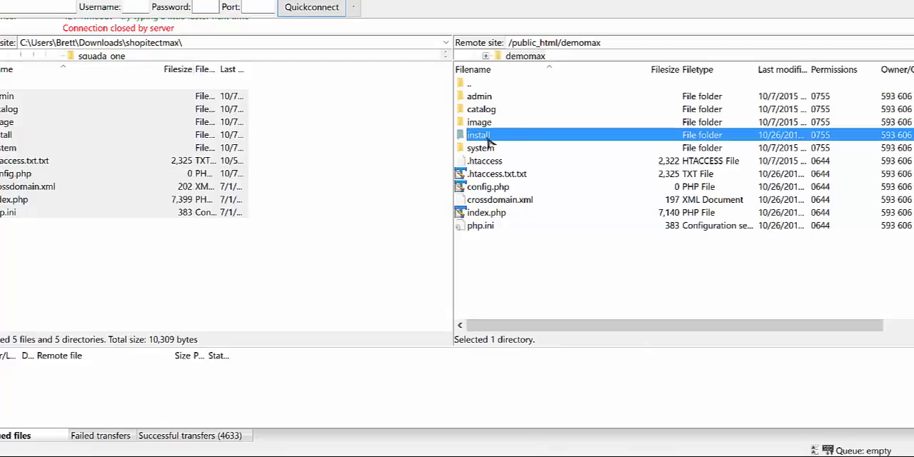
pyautogui.press('Delete')
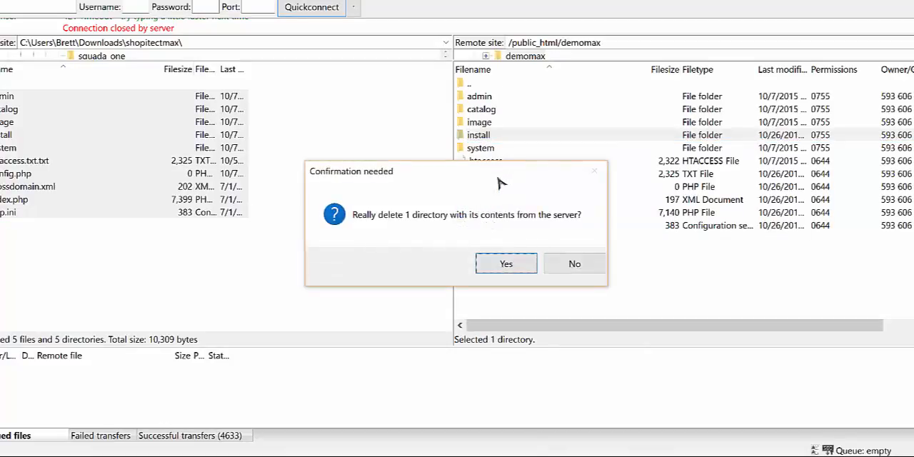
pyautogui.click(506, 264)
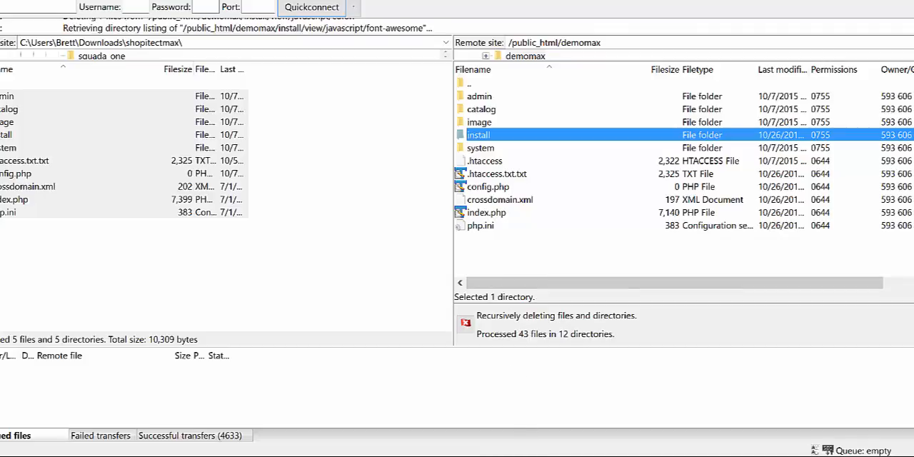
pyautogui.moveTo(519, 435)
pyautogui.click(477, 359)
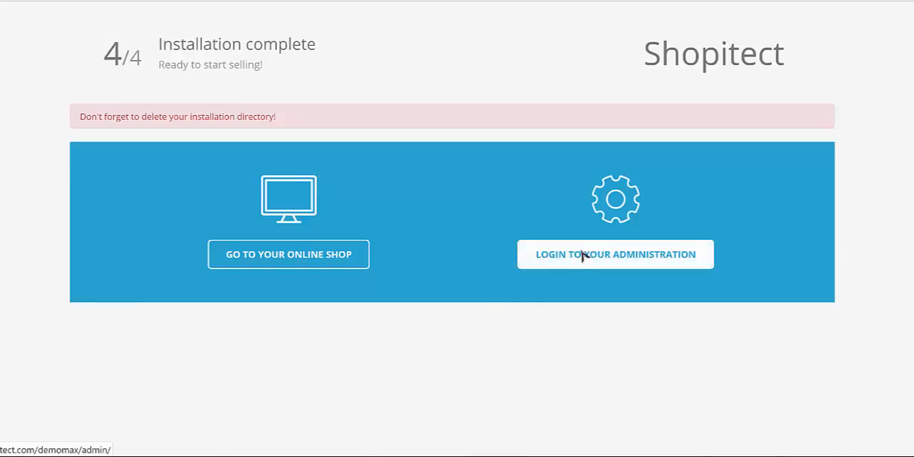